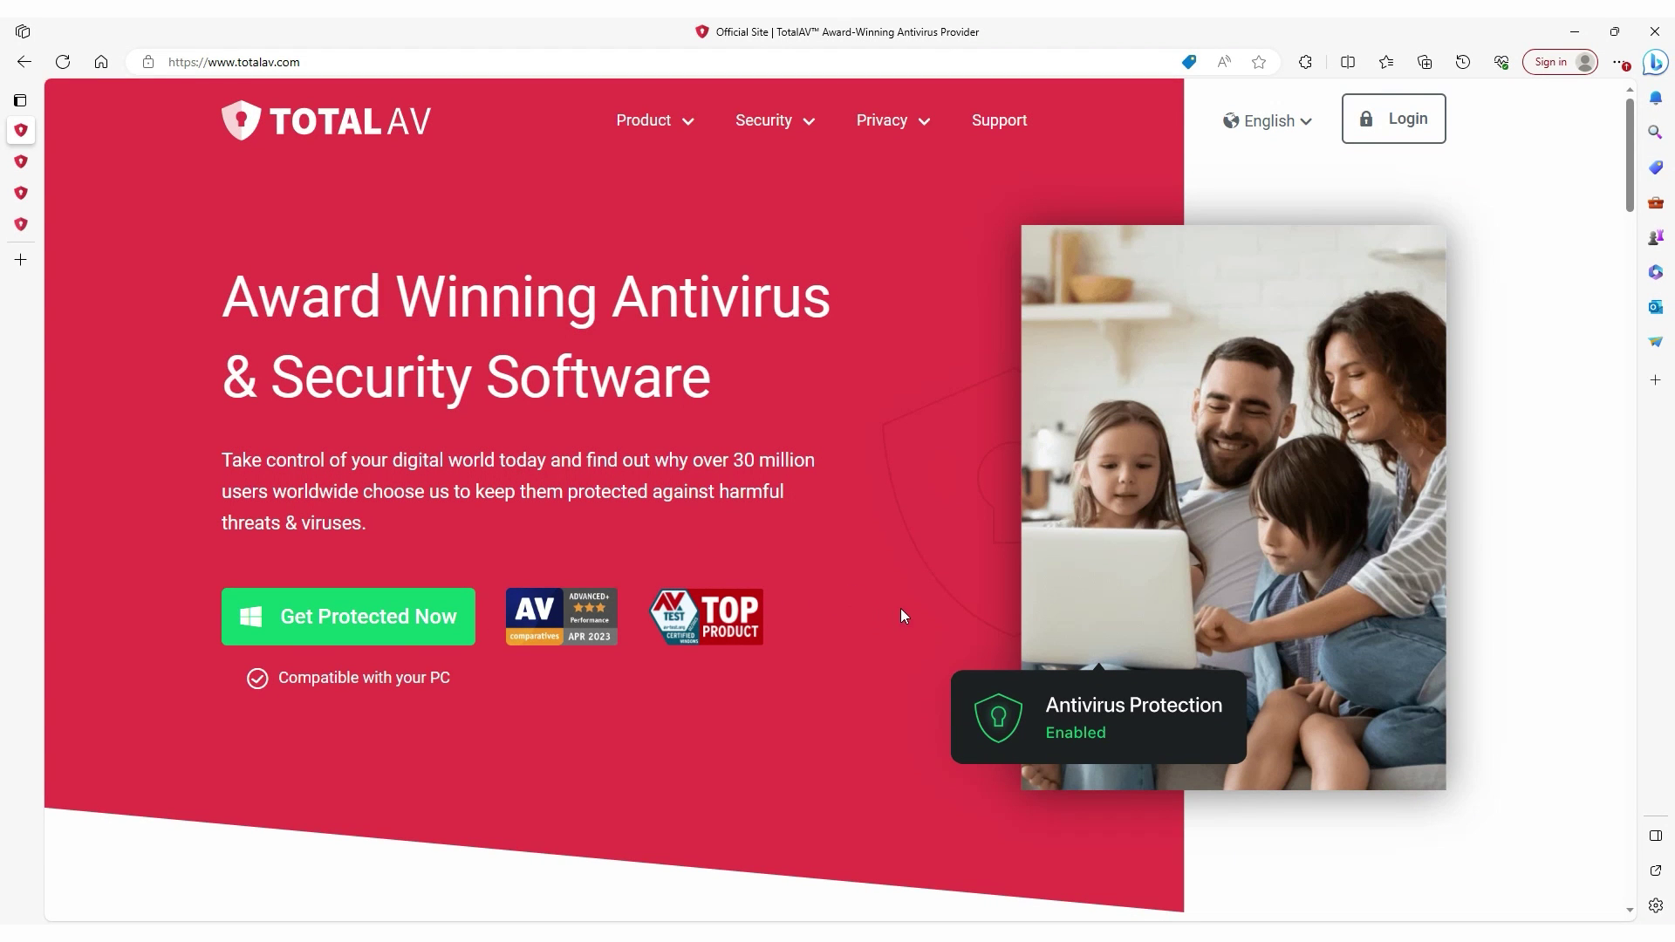
# - Review the Antivirus Pro page, then switch to the Save $100 Off Today deal page
pyautogui.click(20, 162)
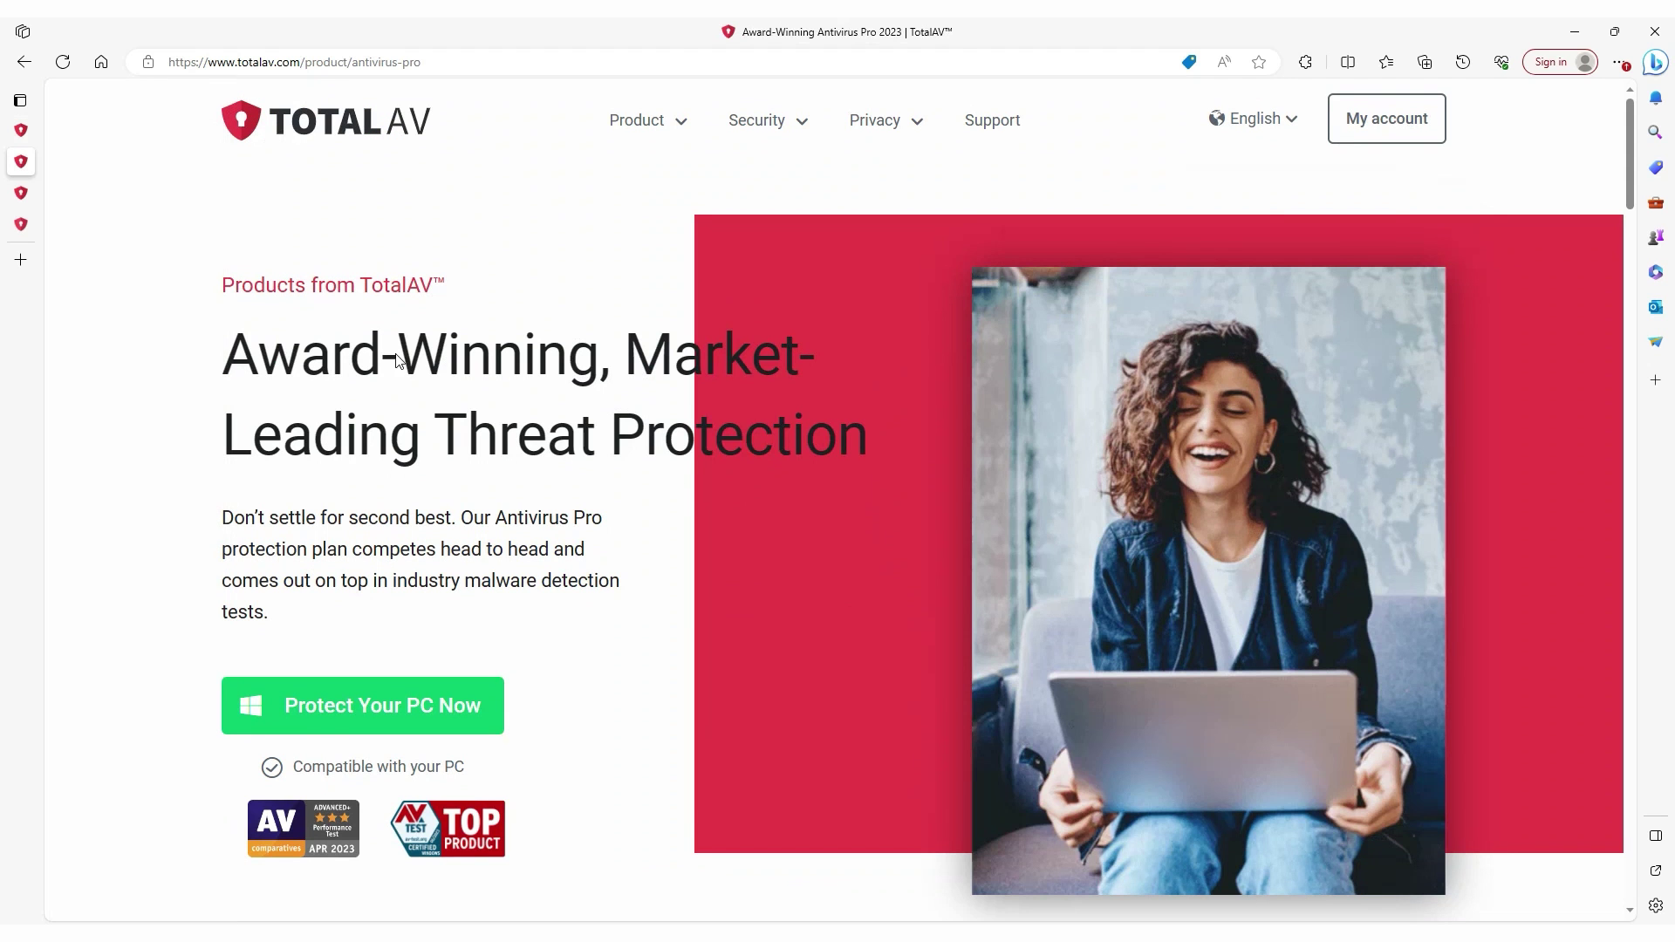
pyautogui.scroll(-2, 1077, 575)
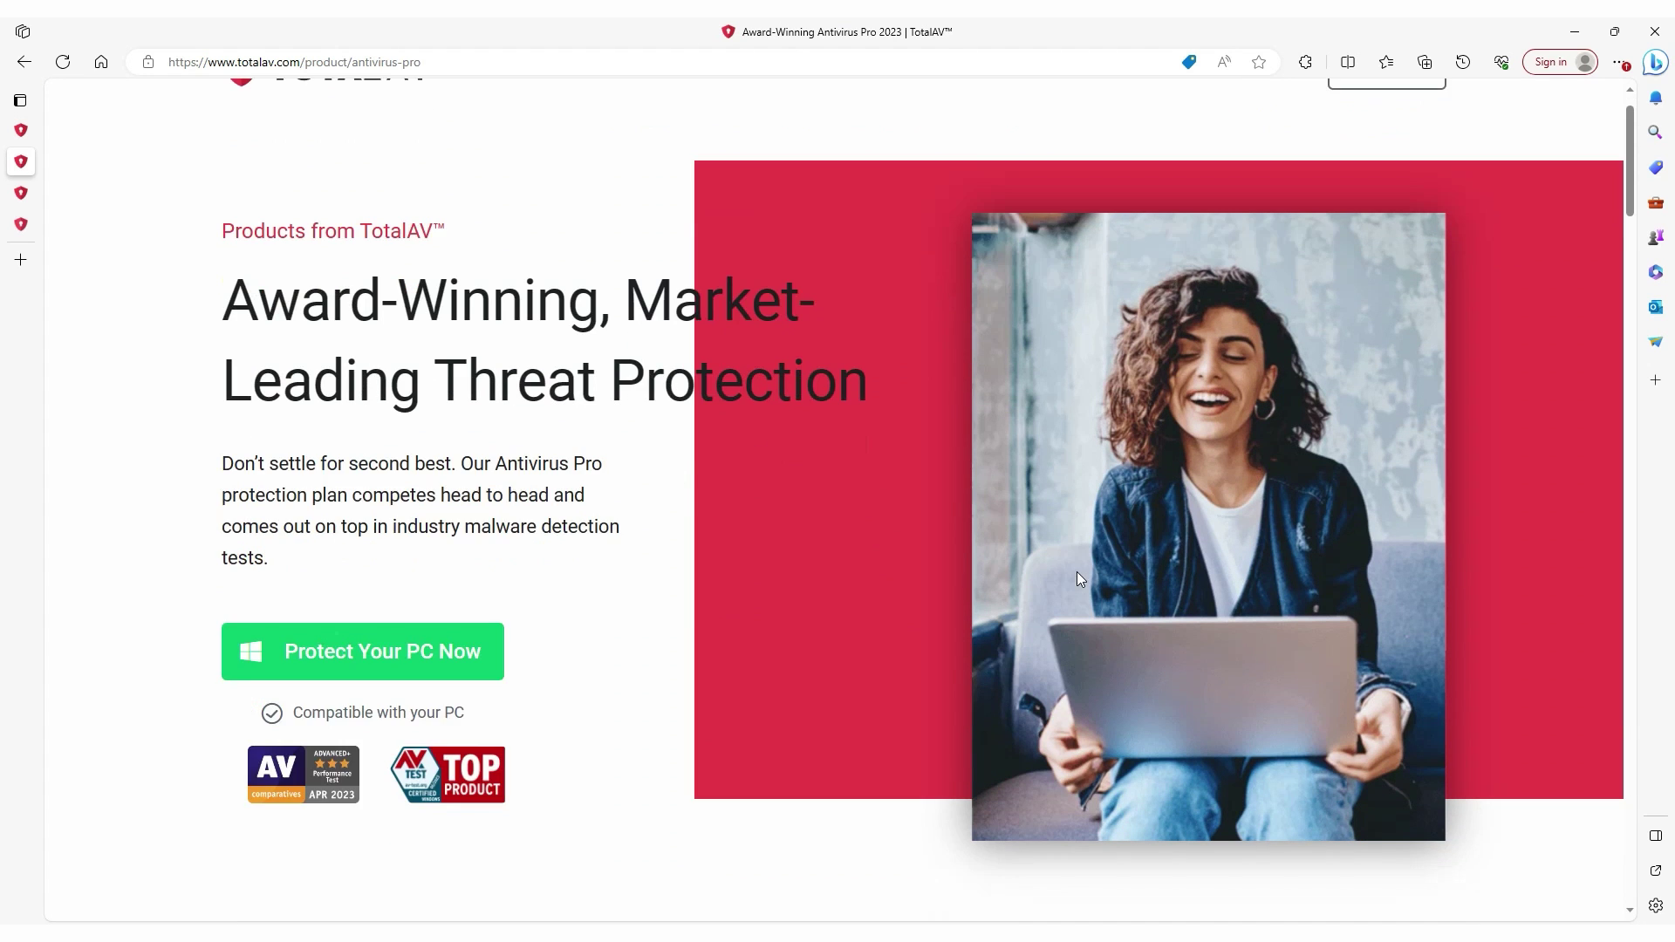
pyautogui.scroll(-3, 782, 566)
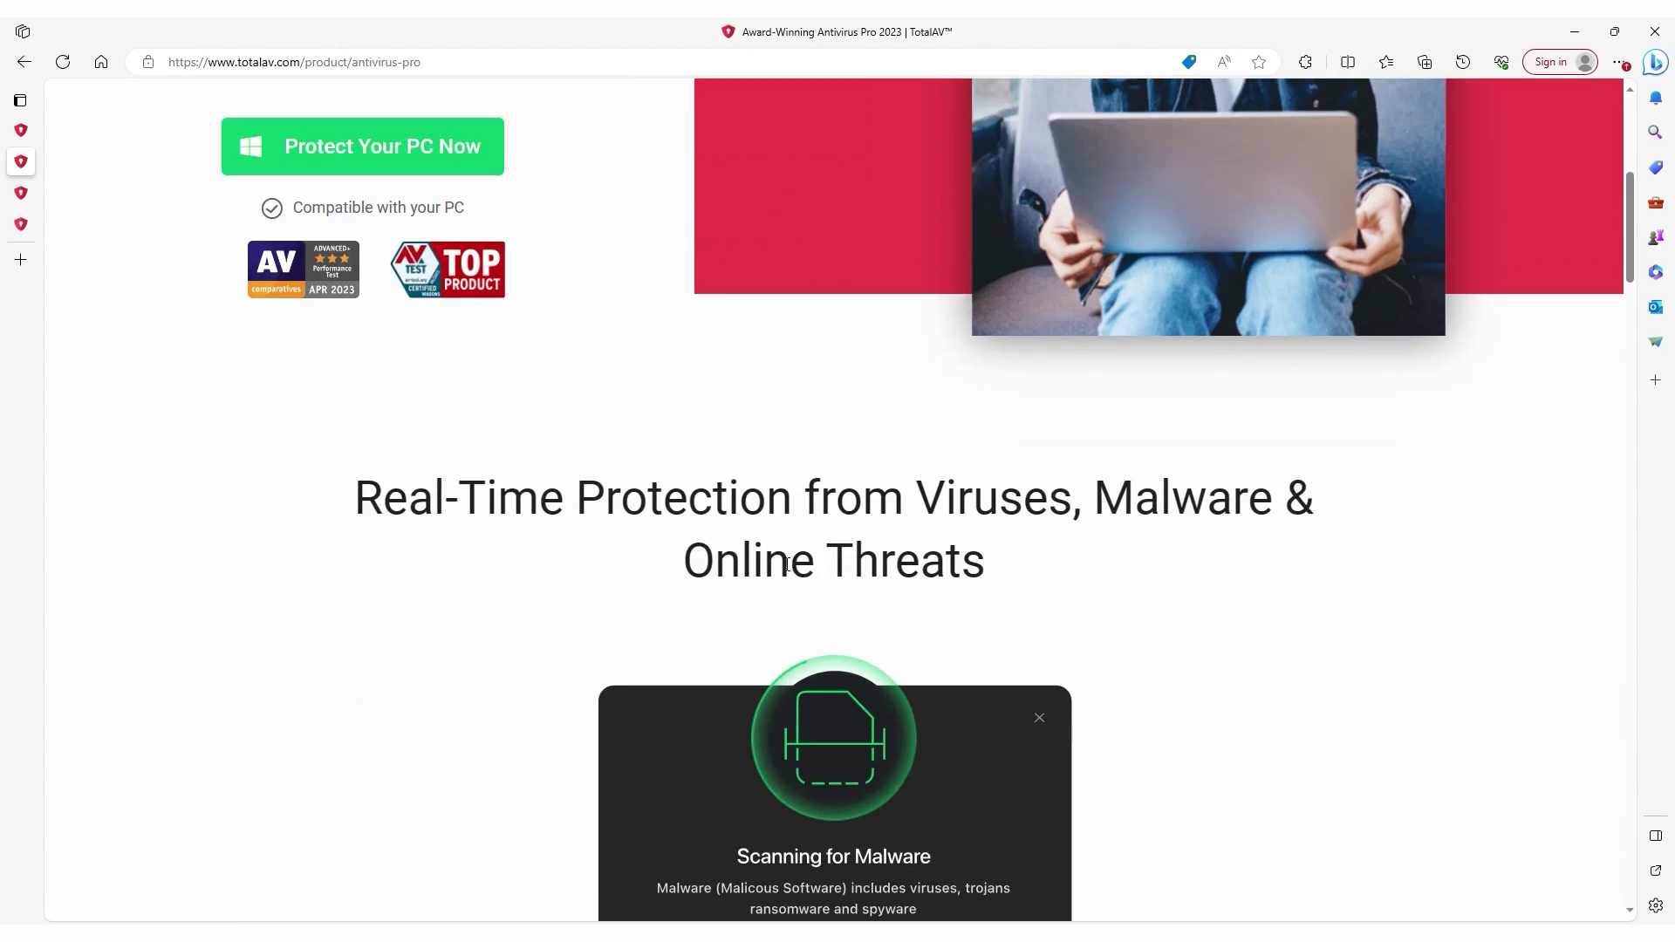
pyautogui.scroll(-3, 789, 572)
pyautogui.scroll(-2, 789, 573)
pyautogui.scroll(-2, 781, 572)
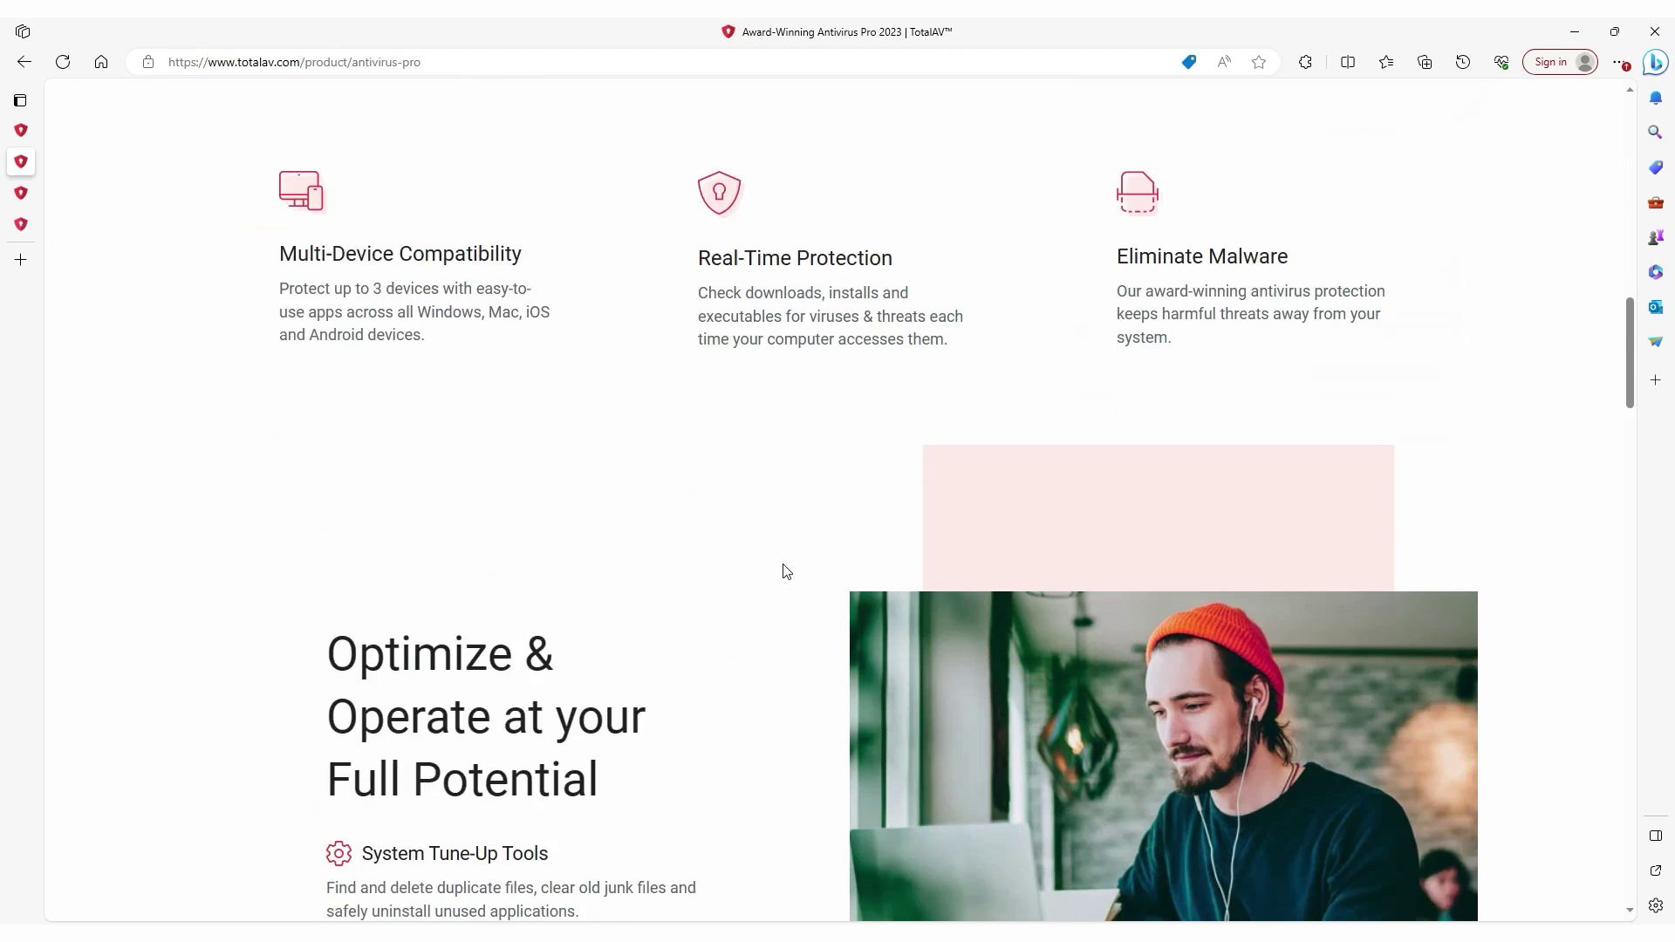
pyautogui.scroll(-3, 781, 572)
pyautogui.scroll(-1, 786, 571)
pyautogui.scroll(-3, 785, 571)
pyautogui.scroll(-3, 784, 567)
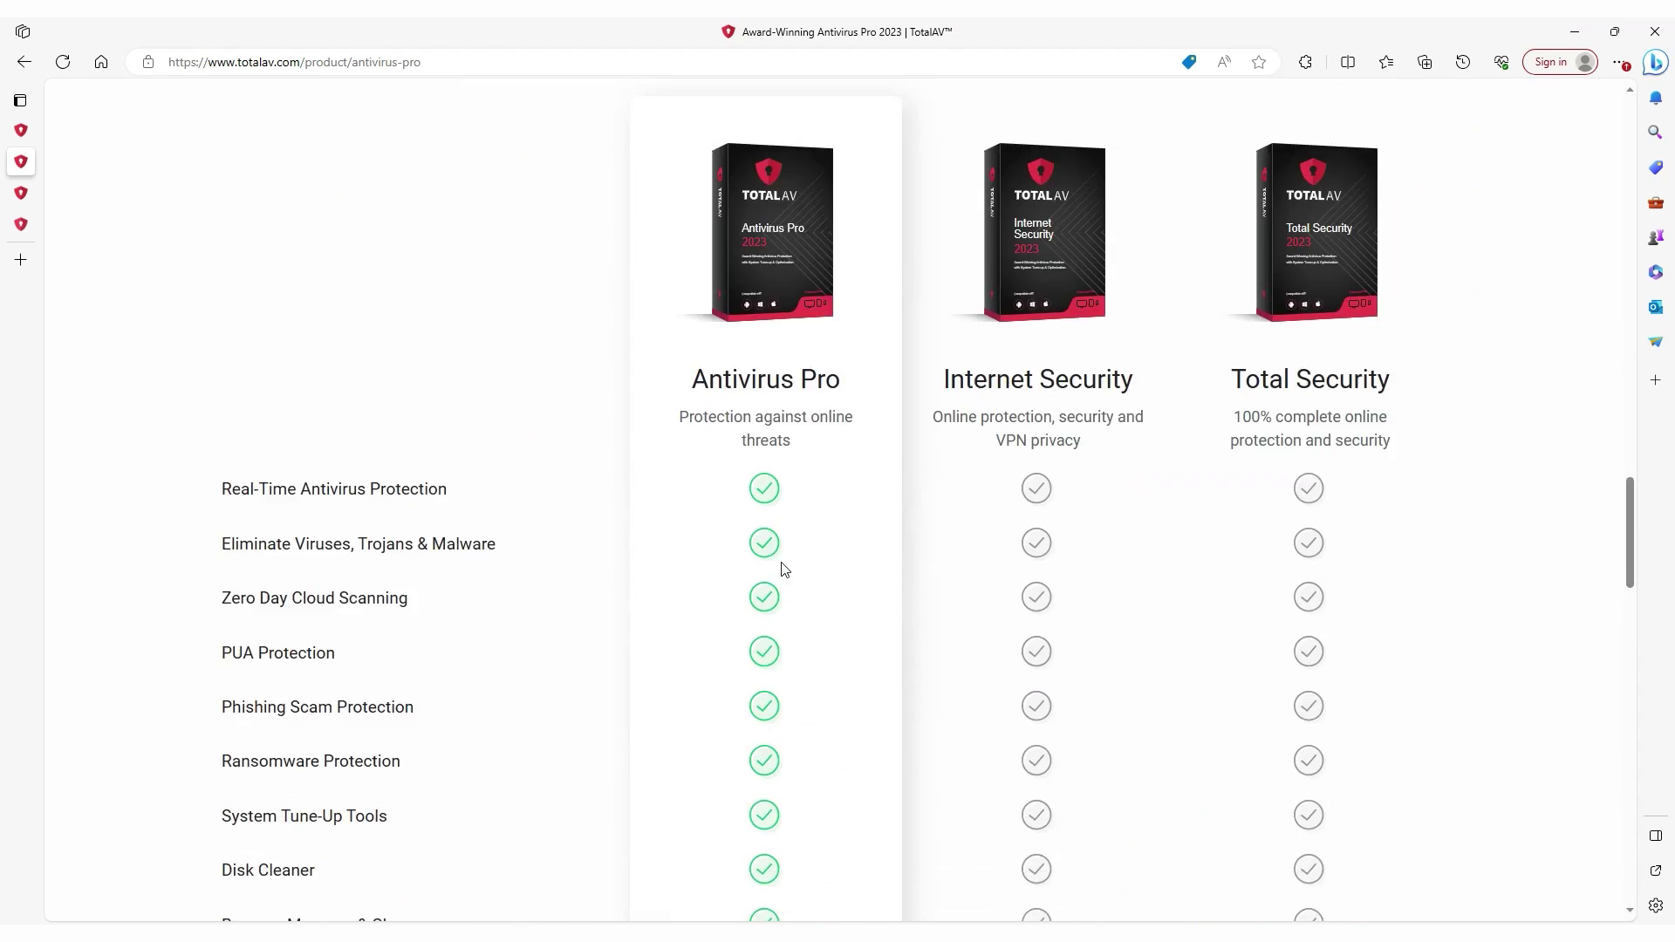
pyautogui.scroll(-3, 782, 568)
pyautogui.scroll(-2, 777, 565)
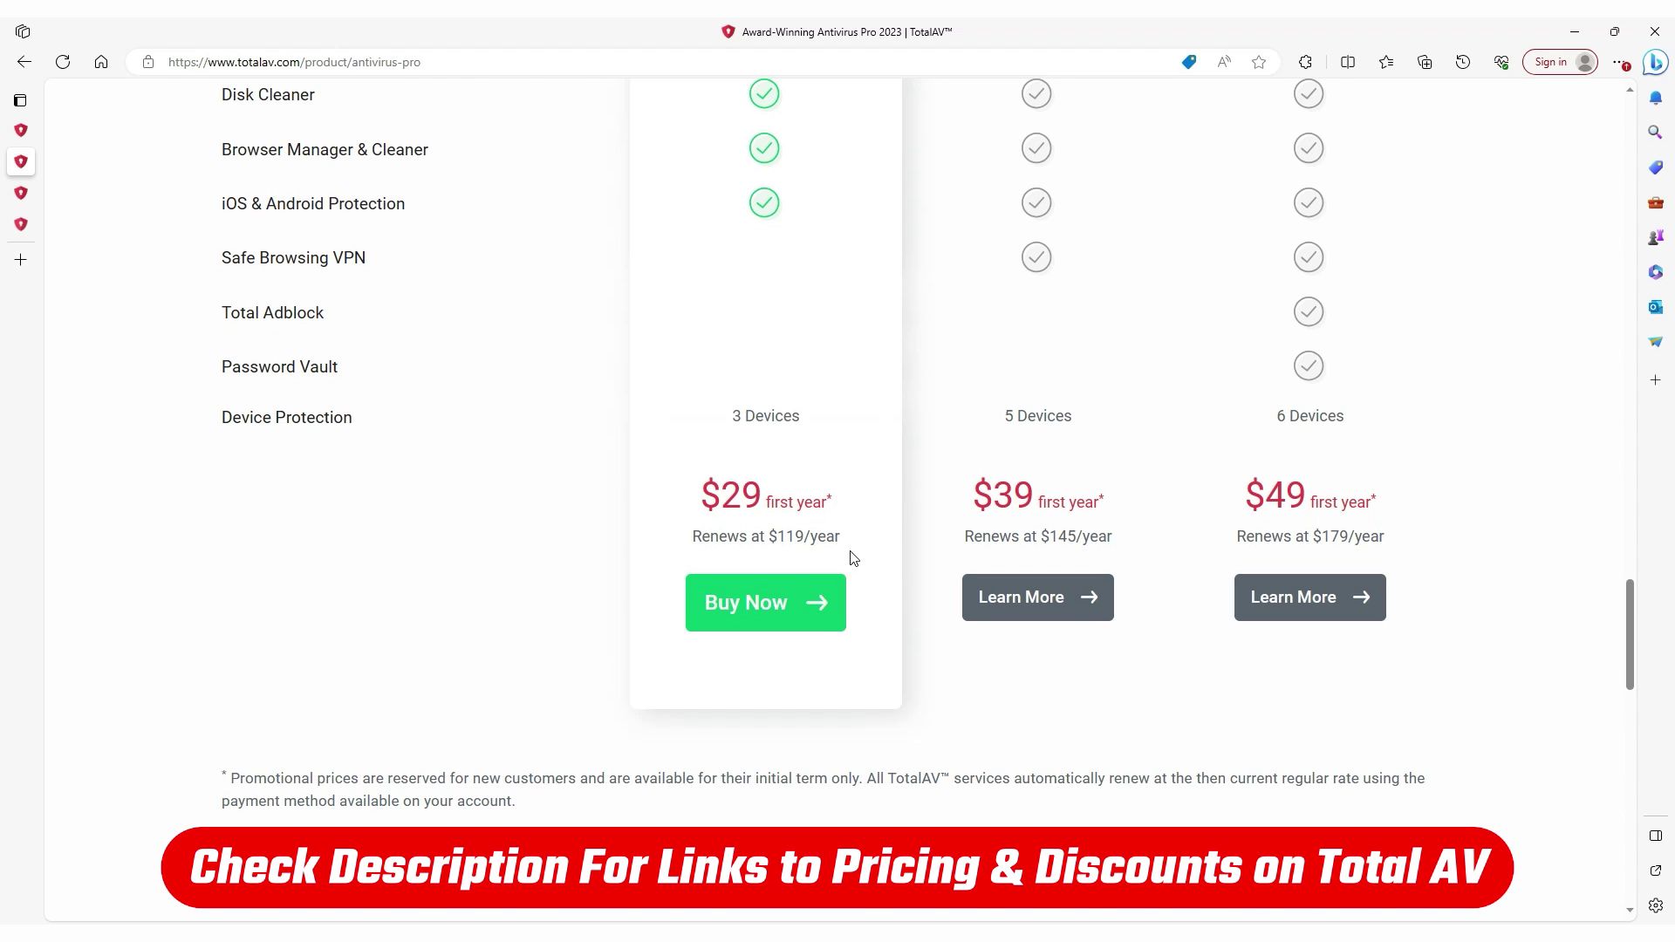
pyautogui.click(22, 193)
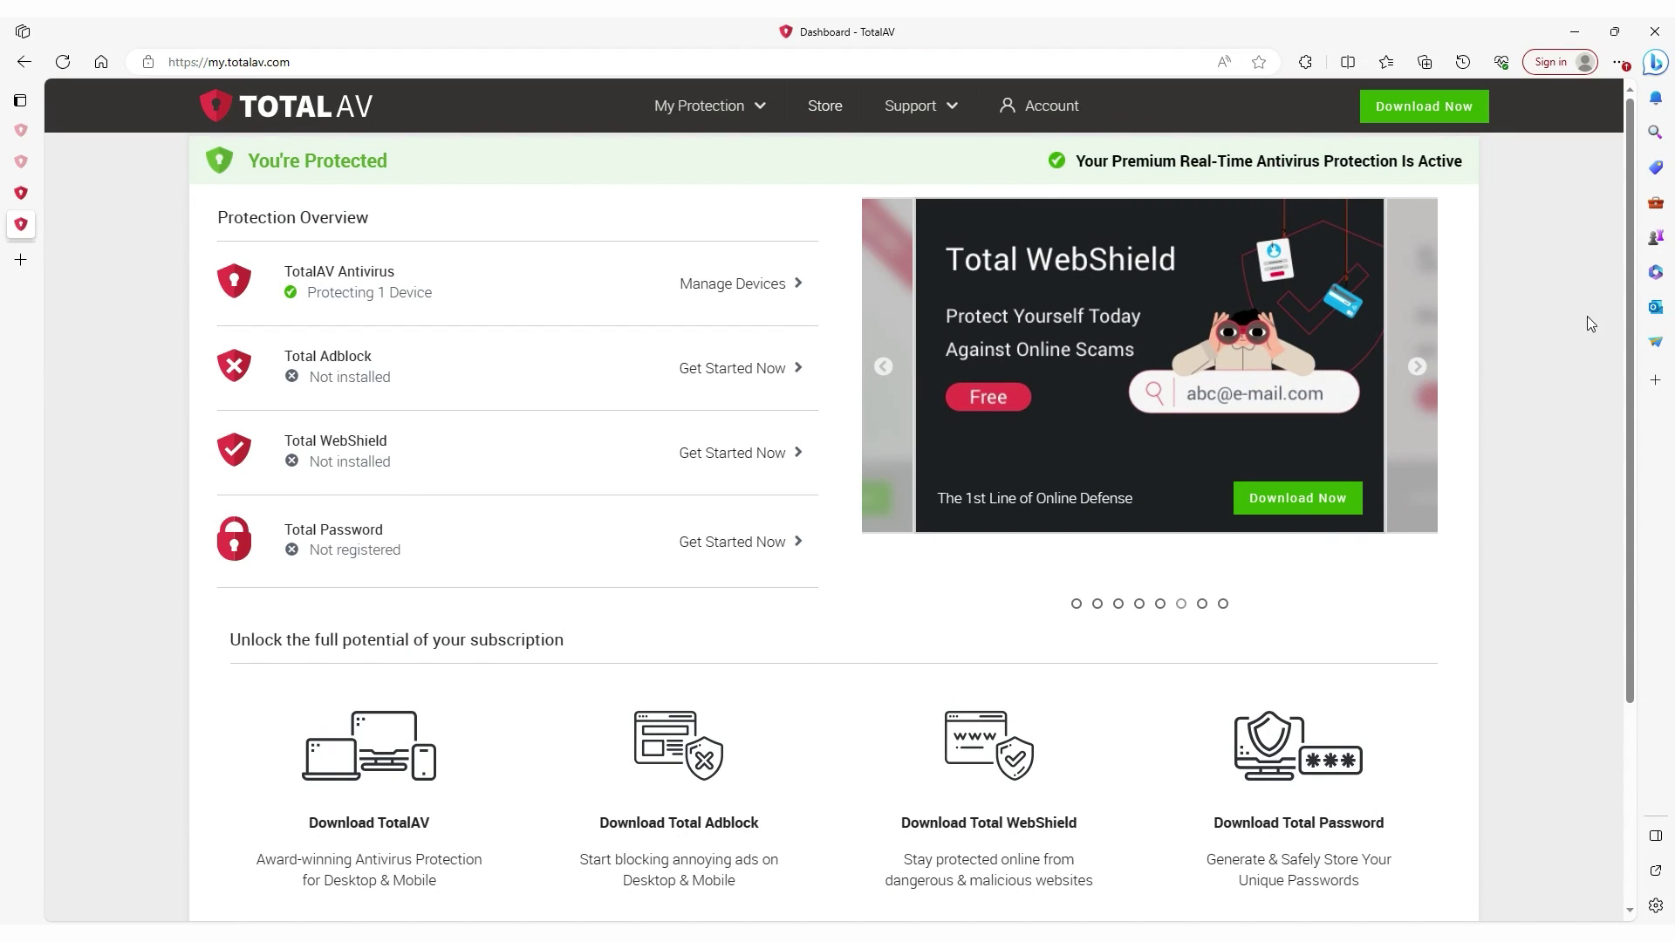
# - Download the TotalAV installer, then re-enable real-time protection so the app shows You're Protected
pyautogui.click(1451, 118)
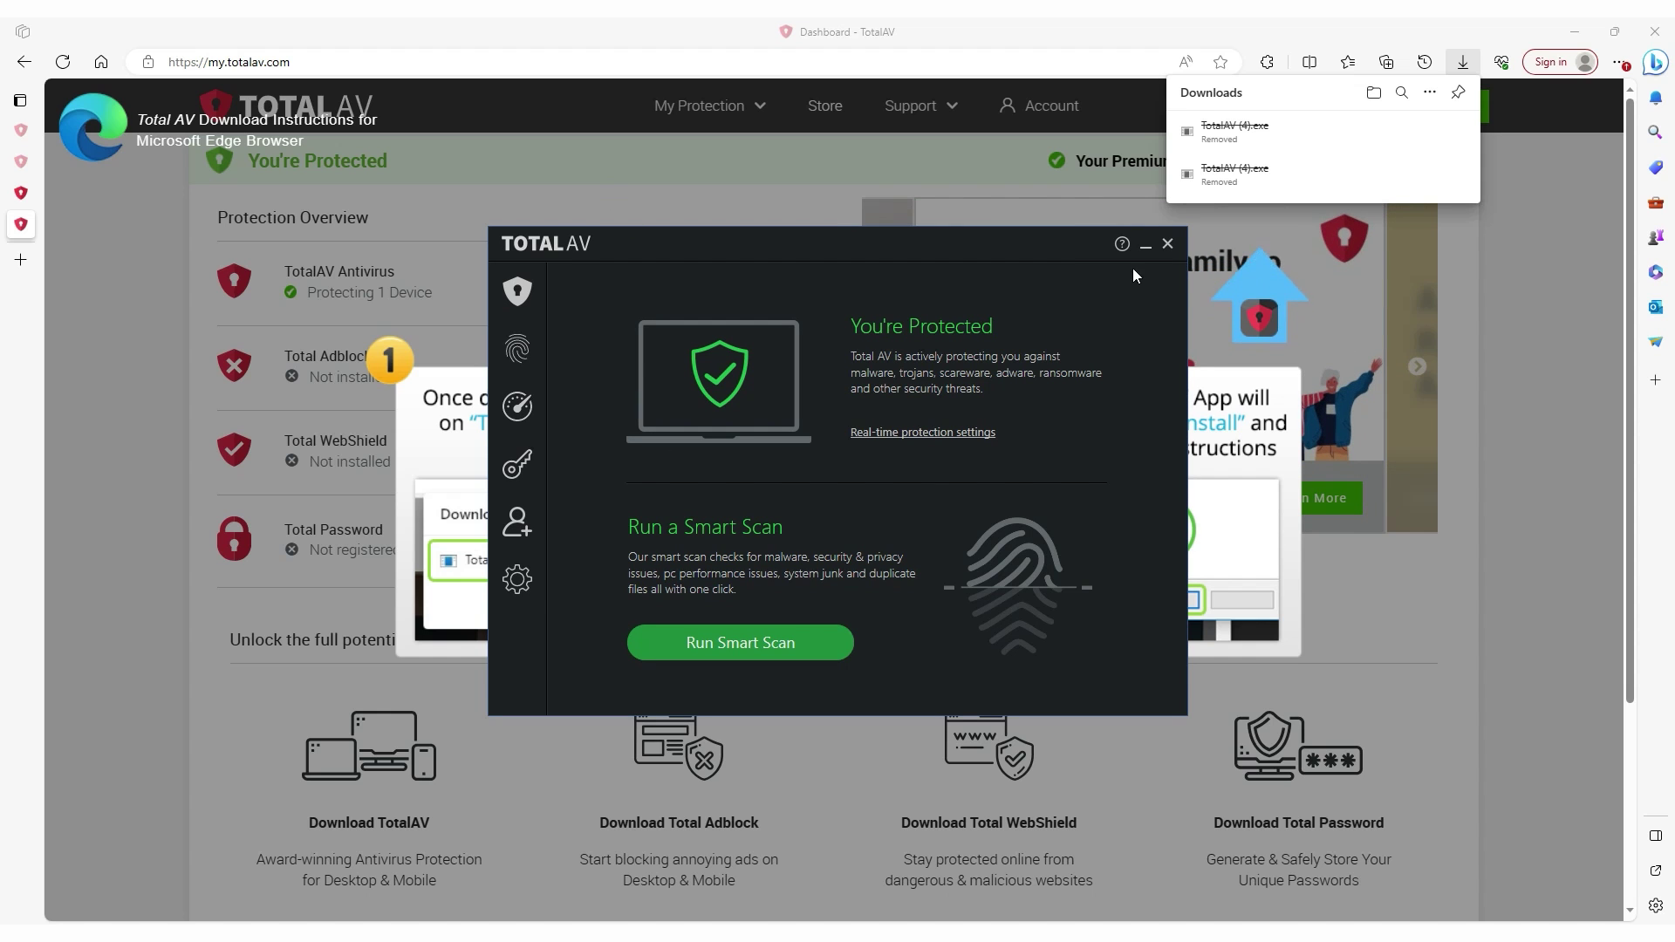
pyautogui.click(949, 438)
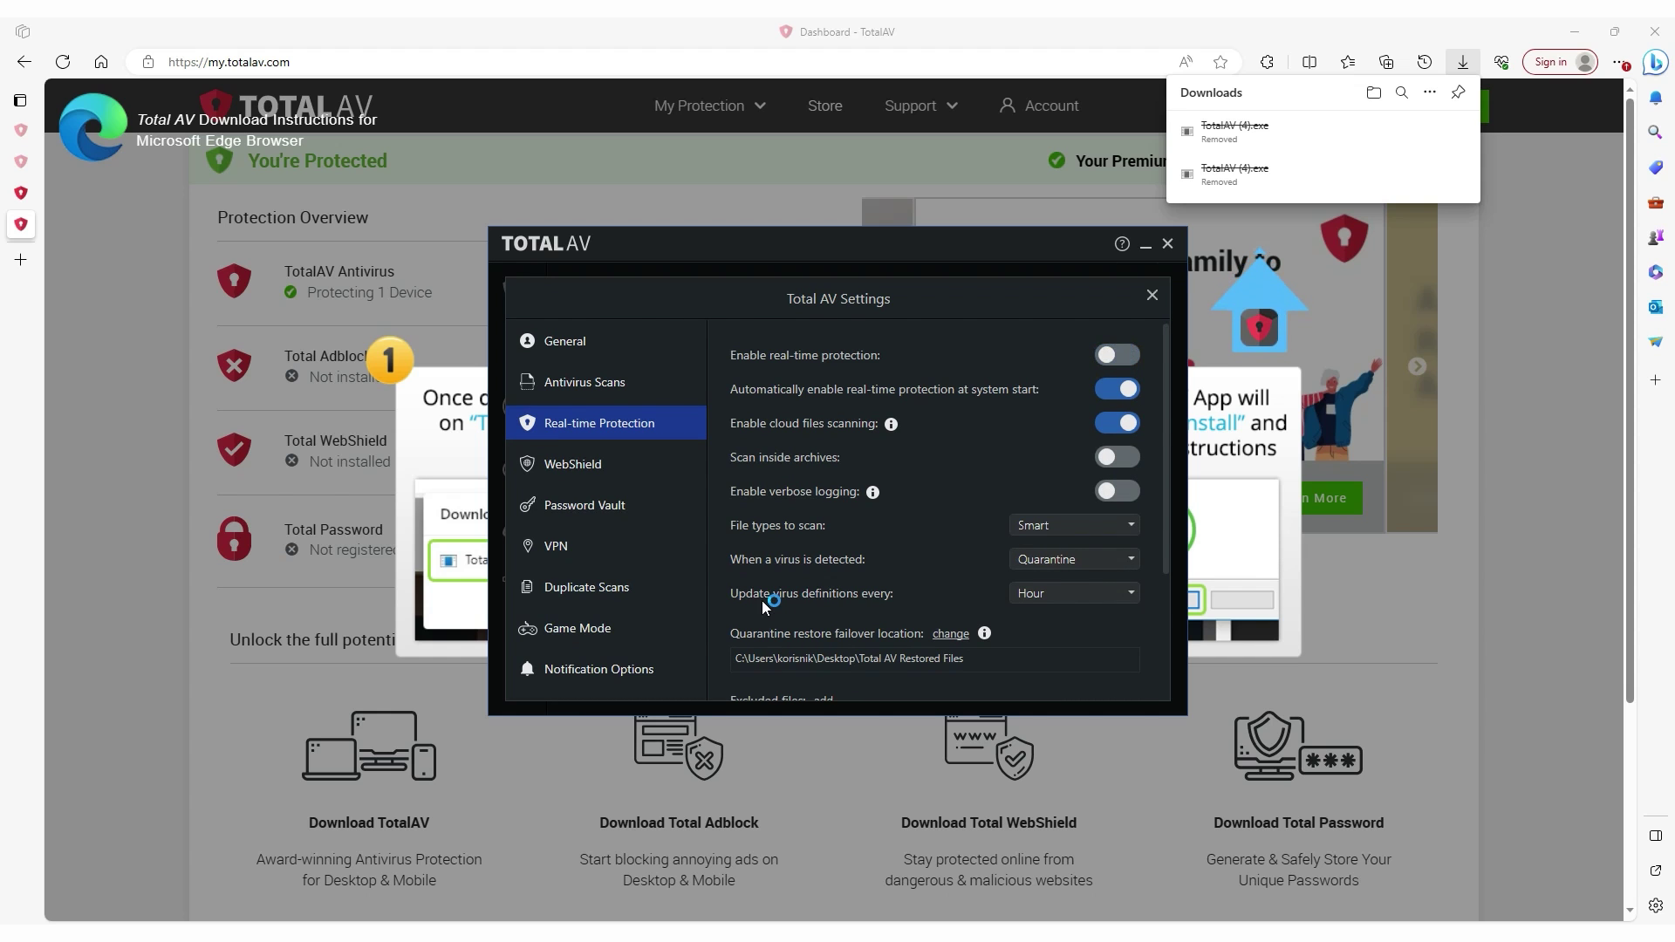
pyautogui.click(1149, 296)
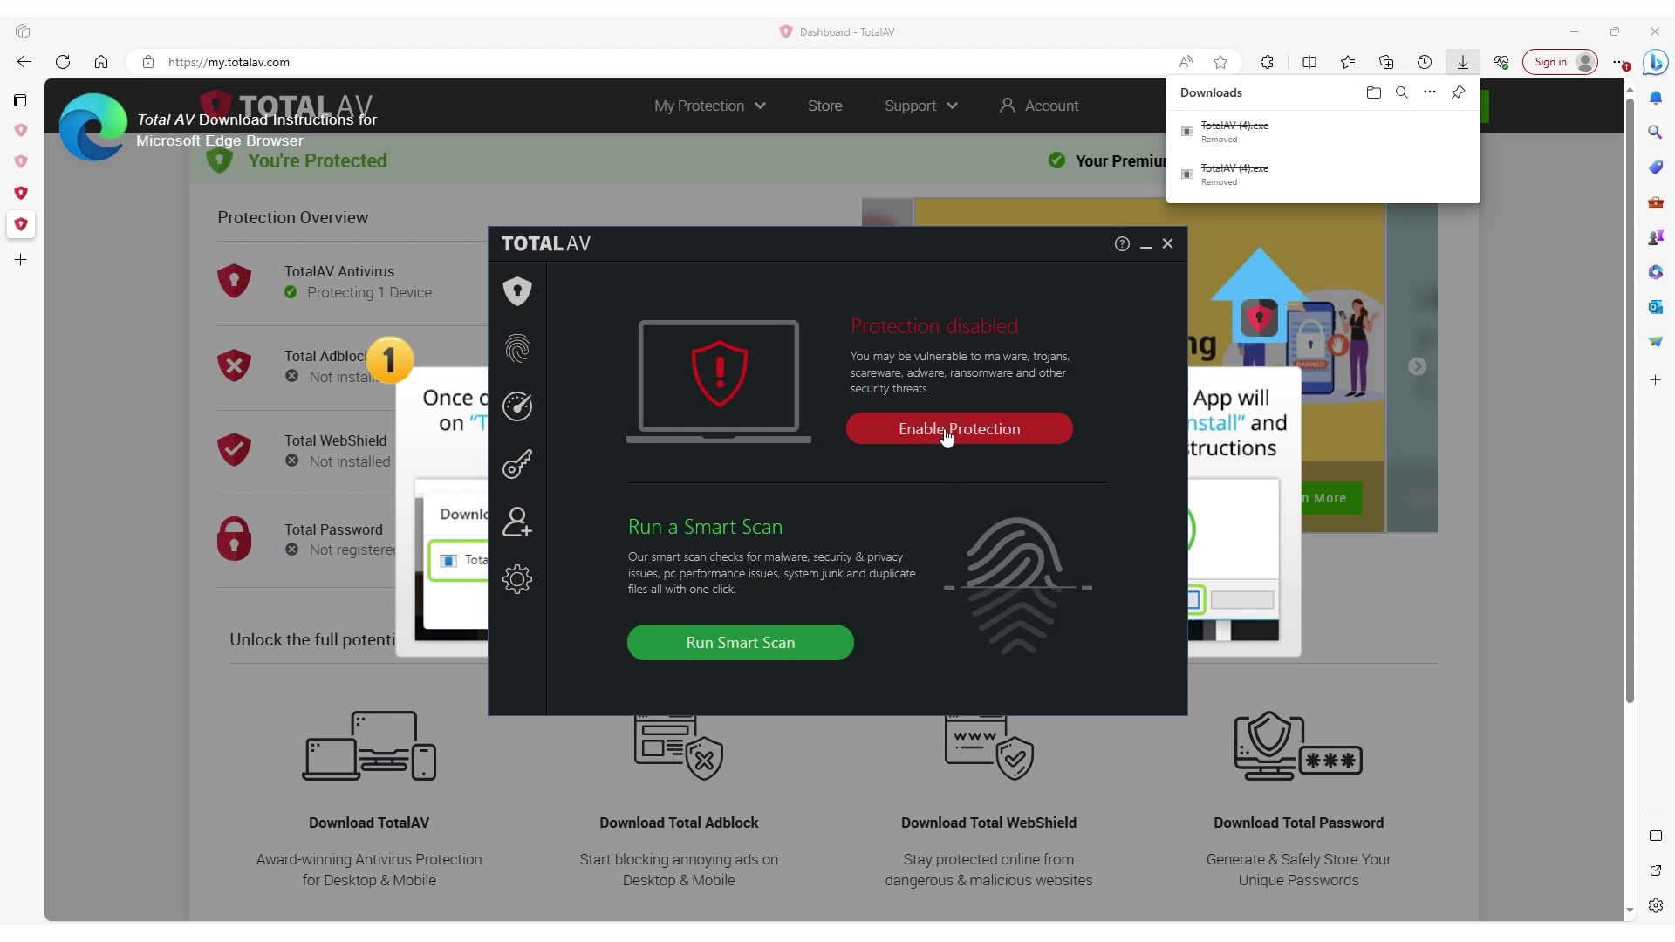
pyautogui.click(946, 432)
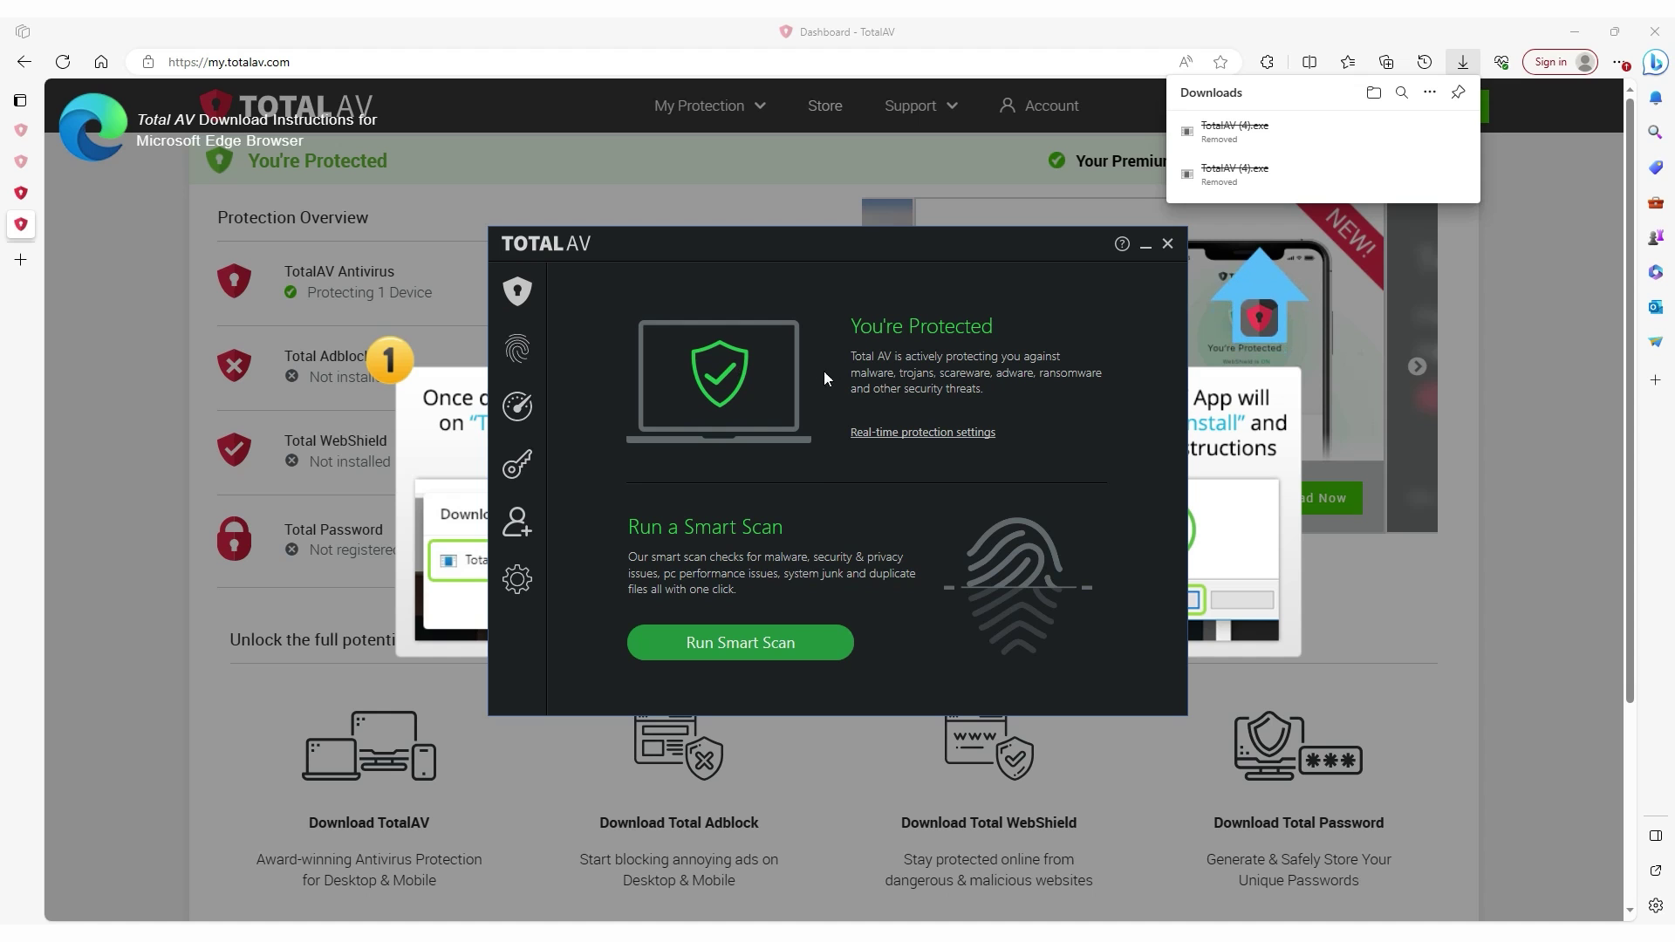
# - Return to the Save $100 Off Today deal page offering Antivirus Pro 2023 at $19
pyautogui.click(19, 192)
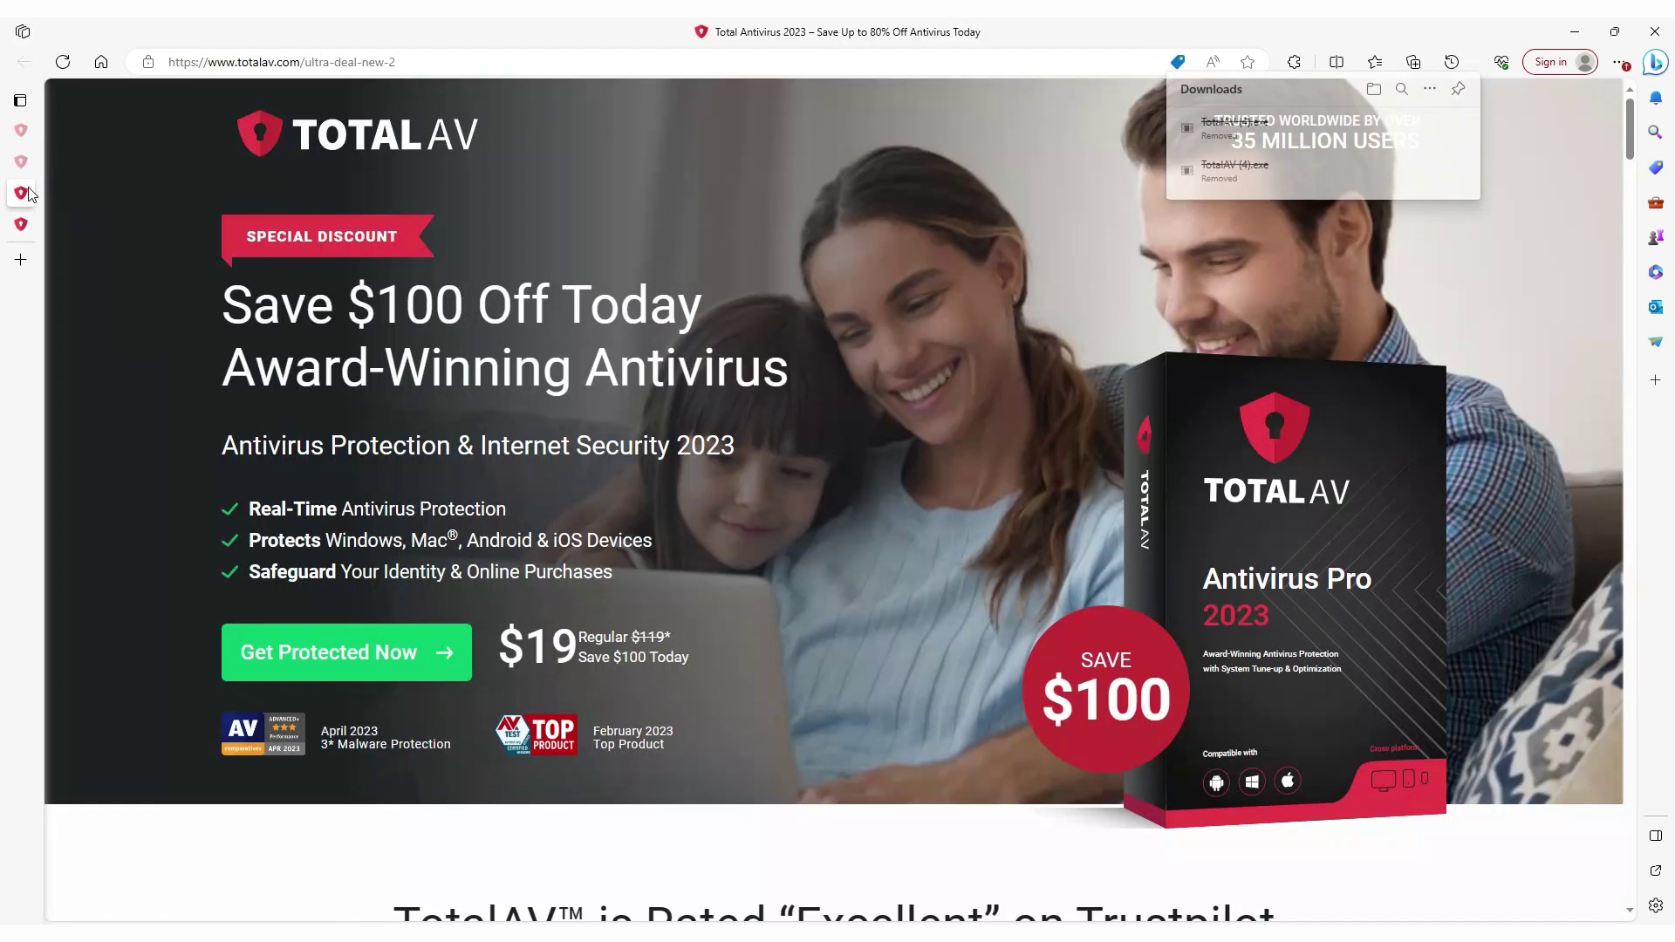